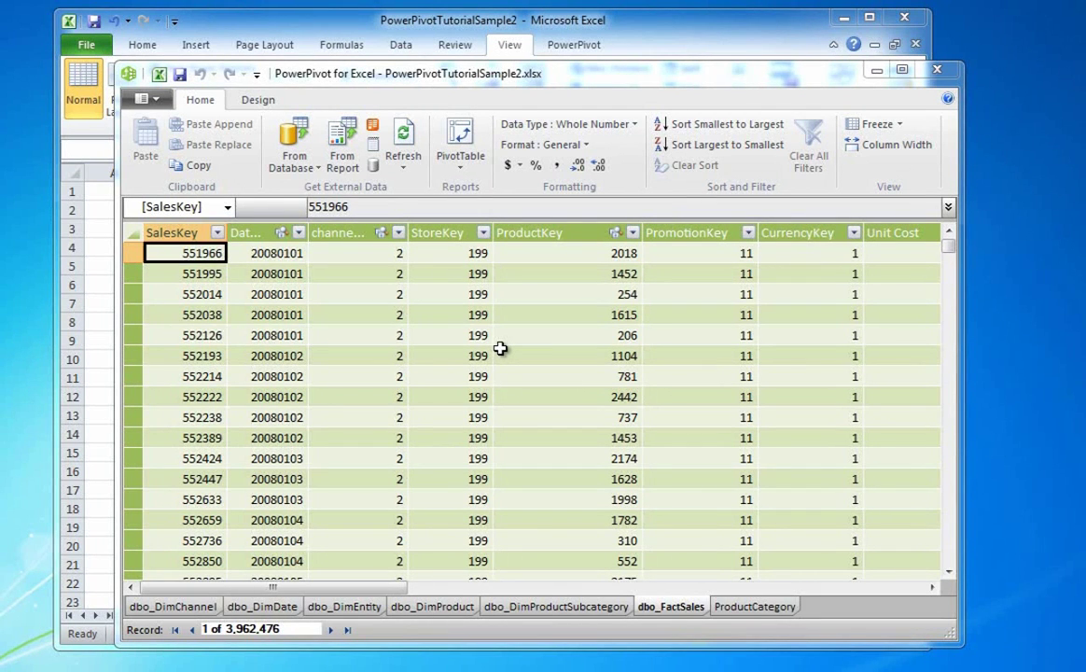
Switch to the Excel workbook window and open the regions workbook from the PPsamples folder
left_click(89, 47)
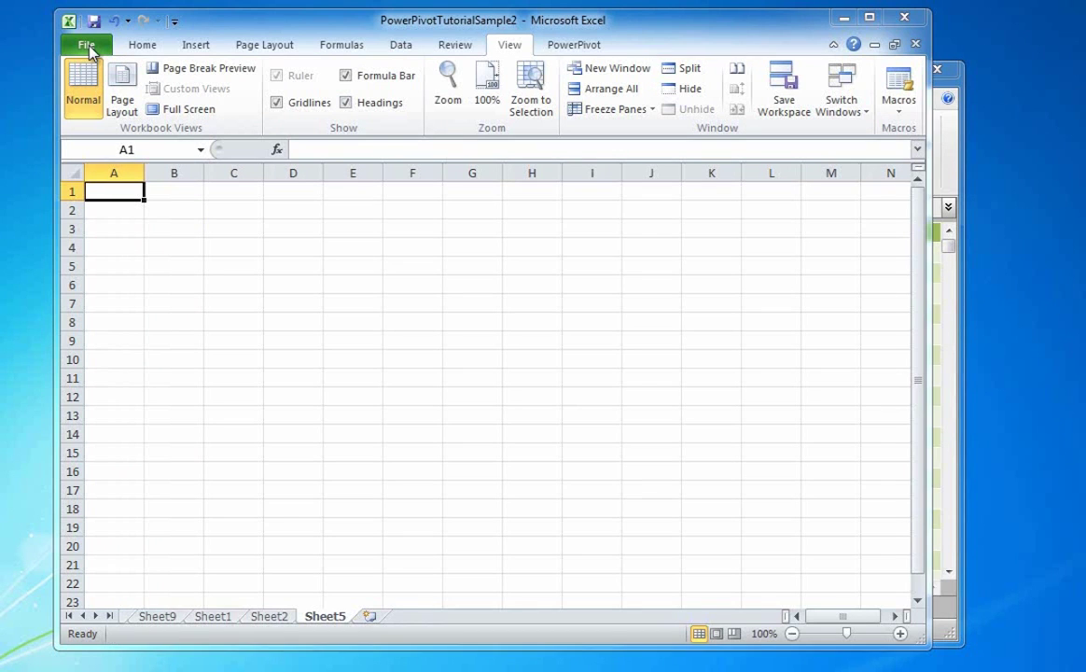
left_click(85, 45)
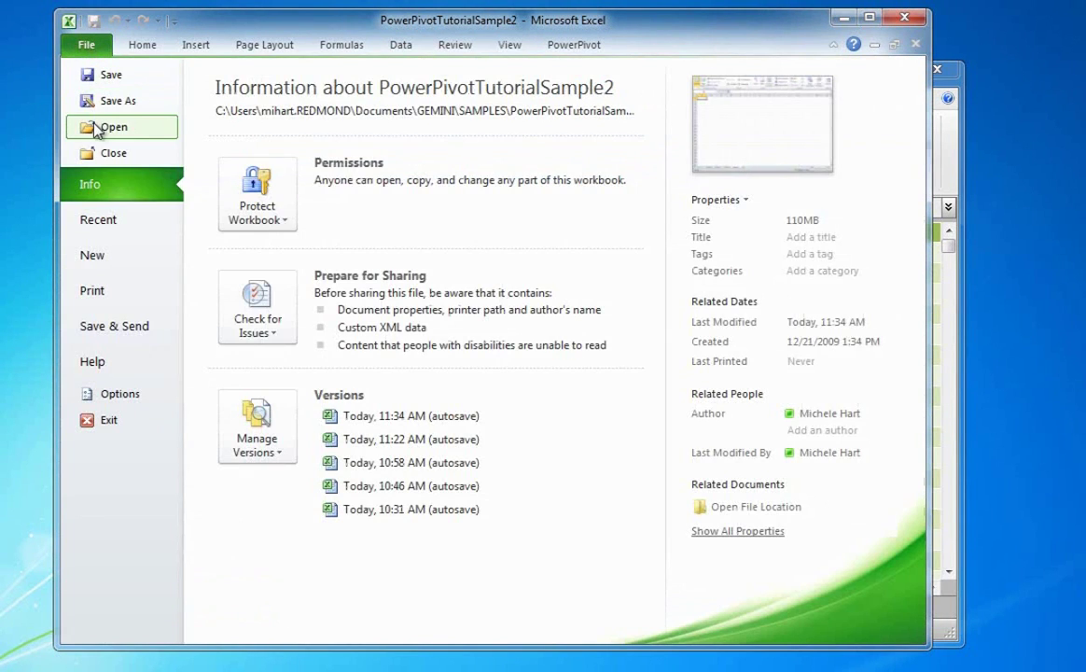
key("Escape")
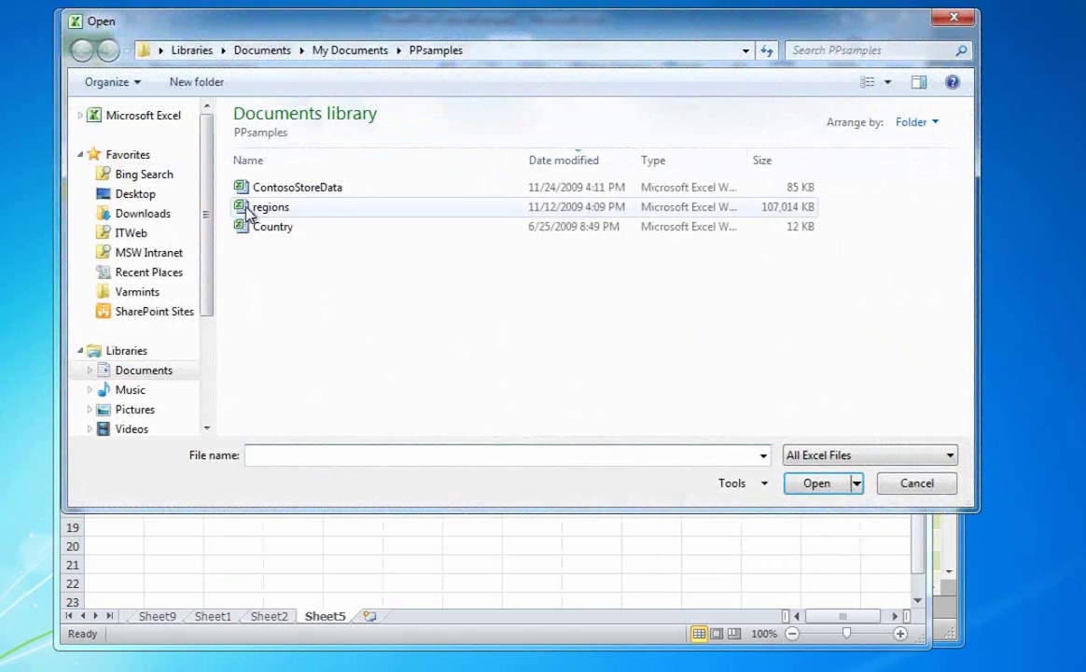
double_click(248, 210)
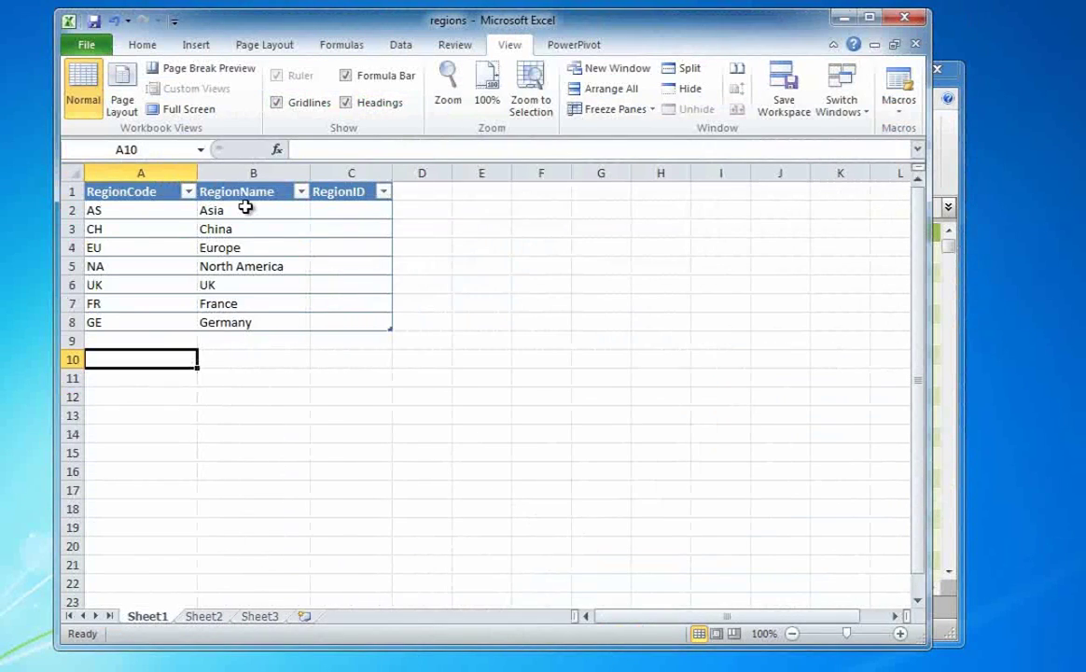
Copy the RegionCode and RegionName data in A1:B8, including headers, and close the regions workbook
left_click_drag(136, 191, 230, 319)
right_click(228, 295)
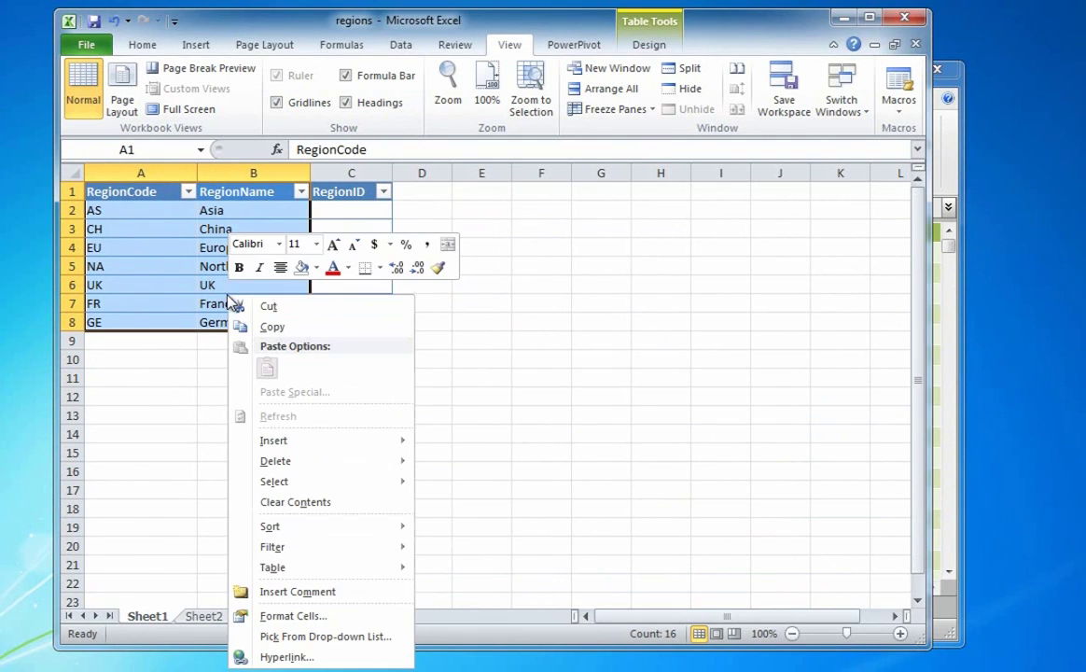
left_click(269, 327)
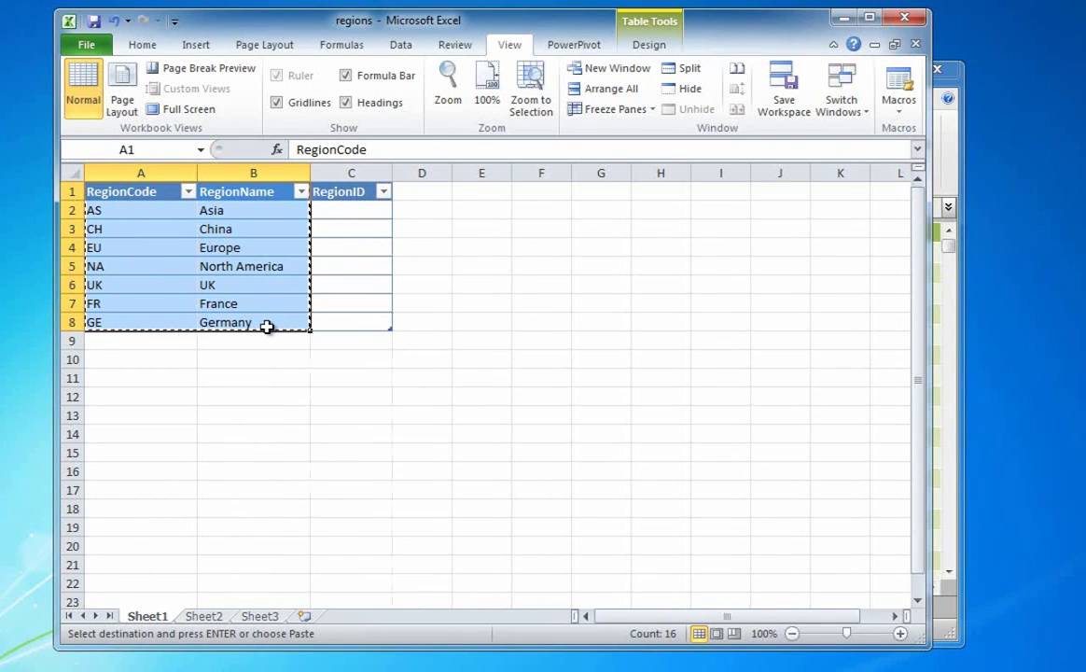
left_click(87, 47)
left_click(103, 152)
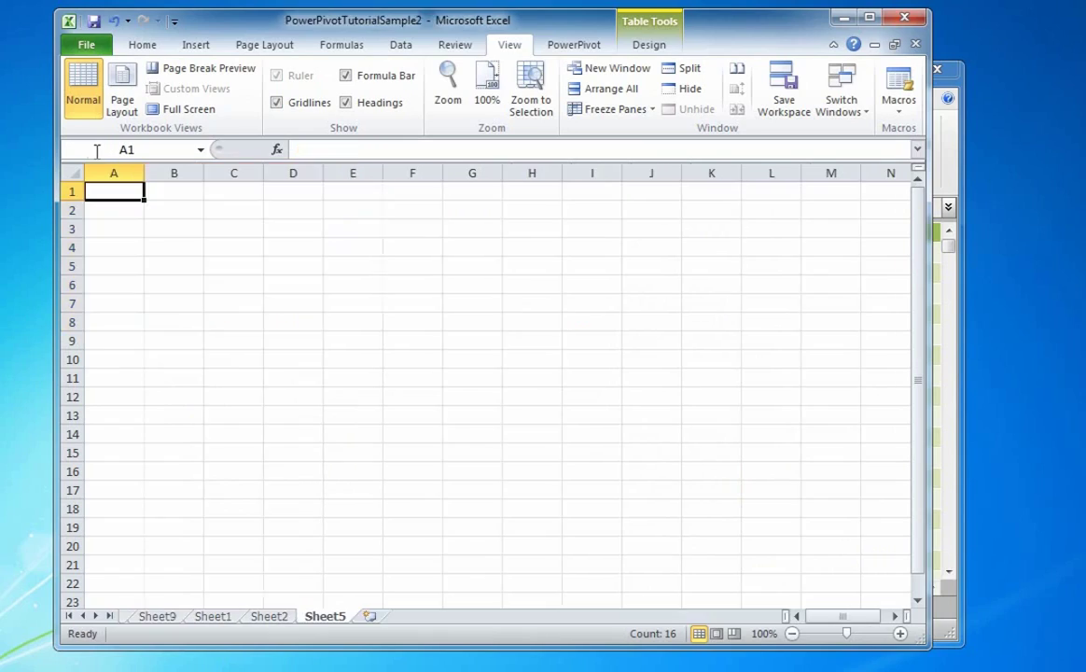
Paste the copied region data at cell A1 of Sheet5 and widen columns A and B to fit the text
right_click(110, 191)
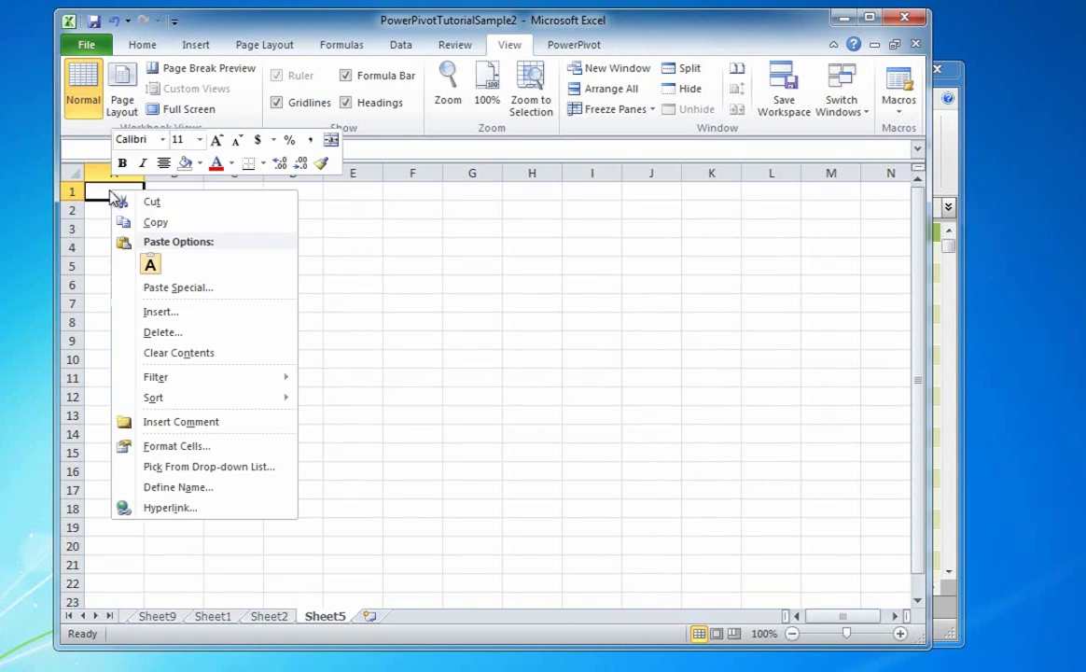
left_click(150, 265)
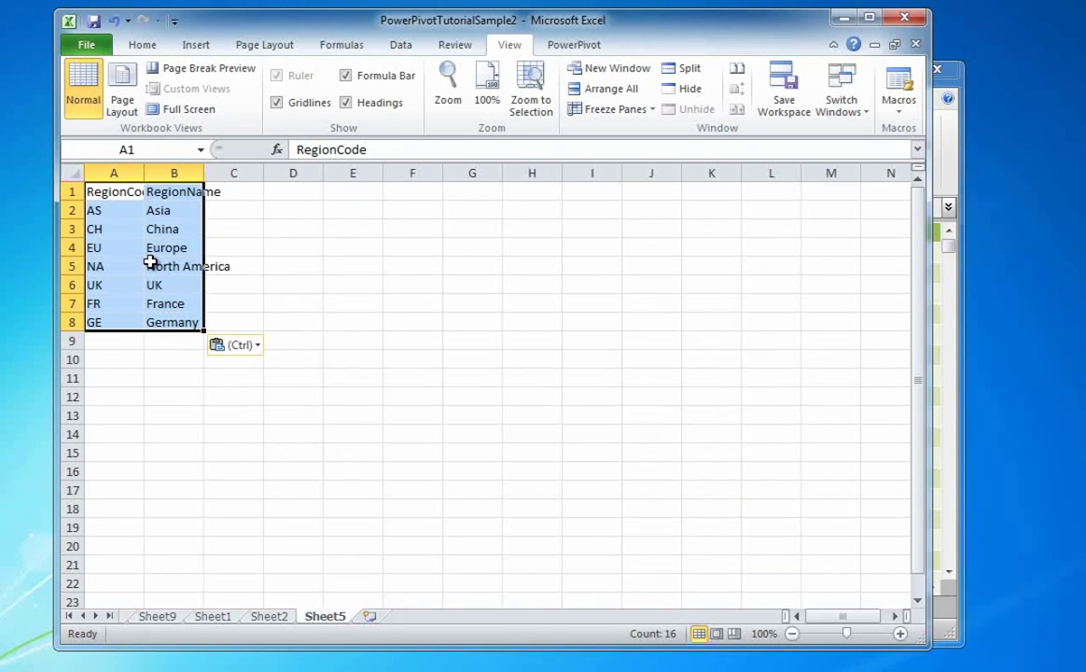
left_click_drag(144, 173, 283, 178)
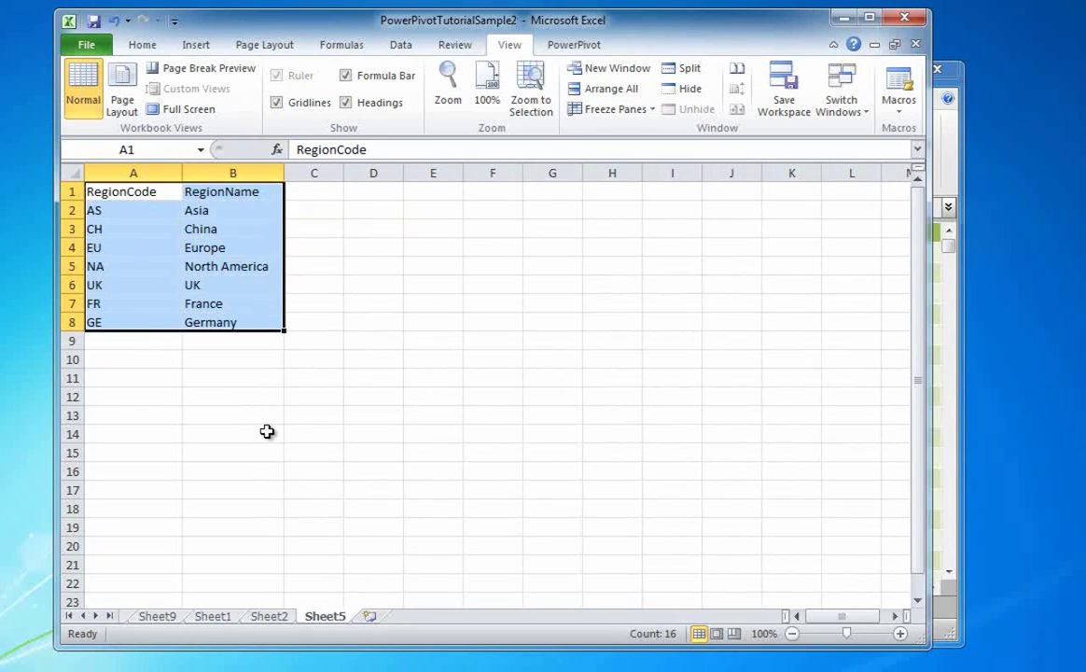
Rename the Sheet5 worksheet as Regions
right_click(324, 623)
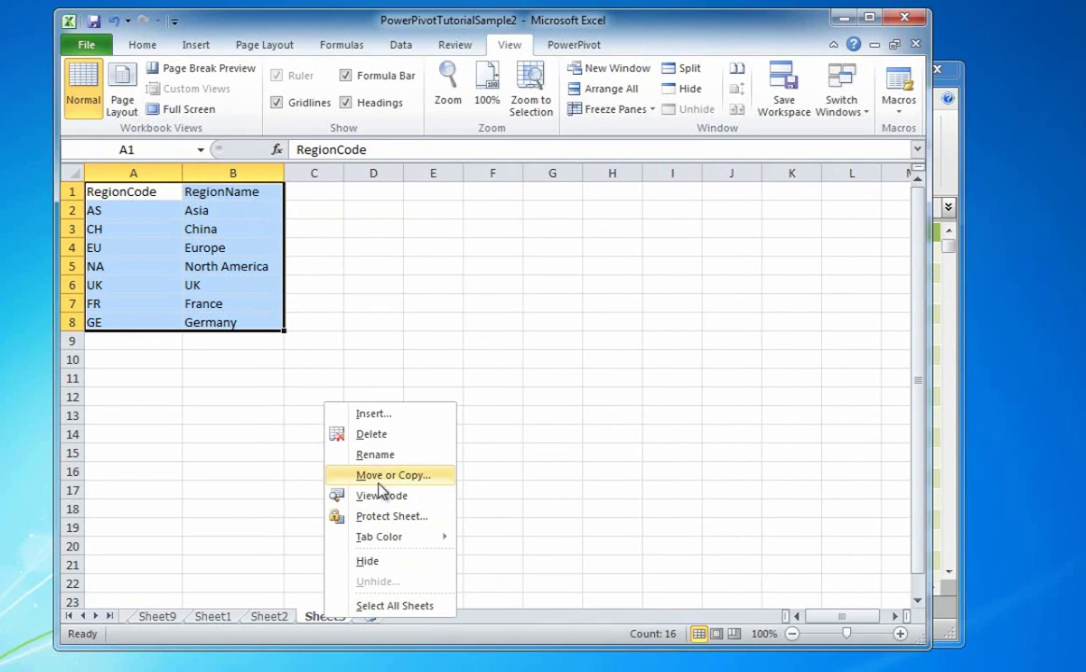
left_click(375, 454)
type("Regions")
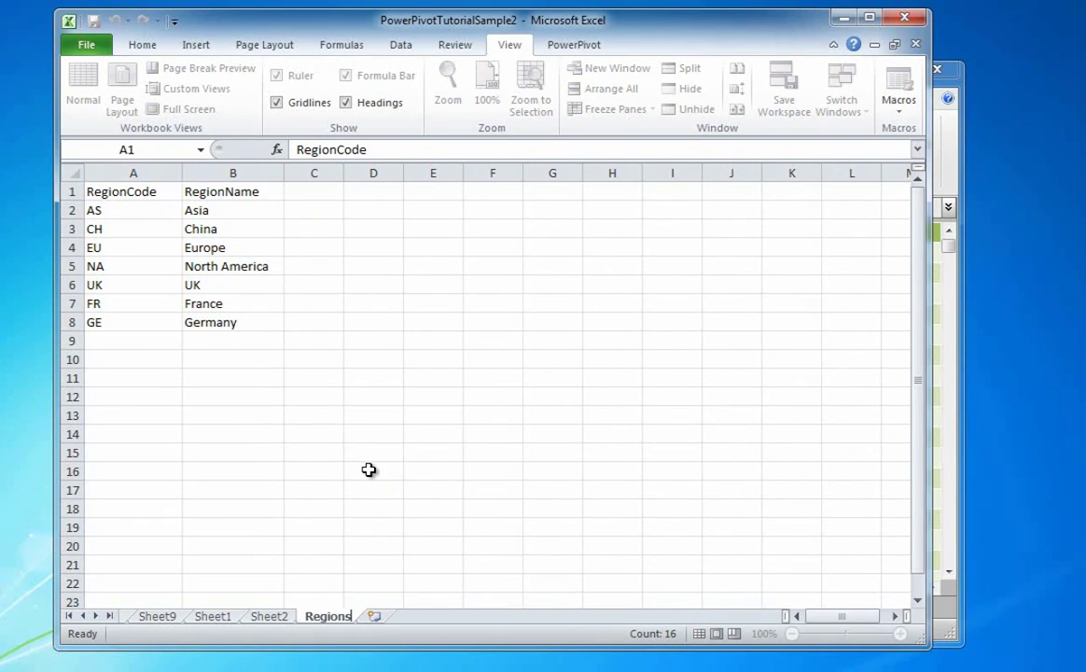
key("Return")
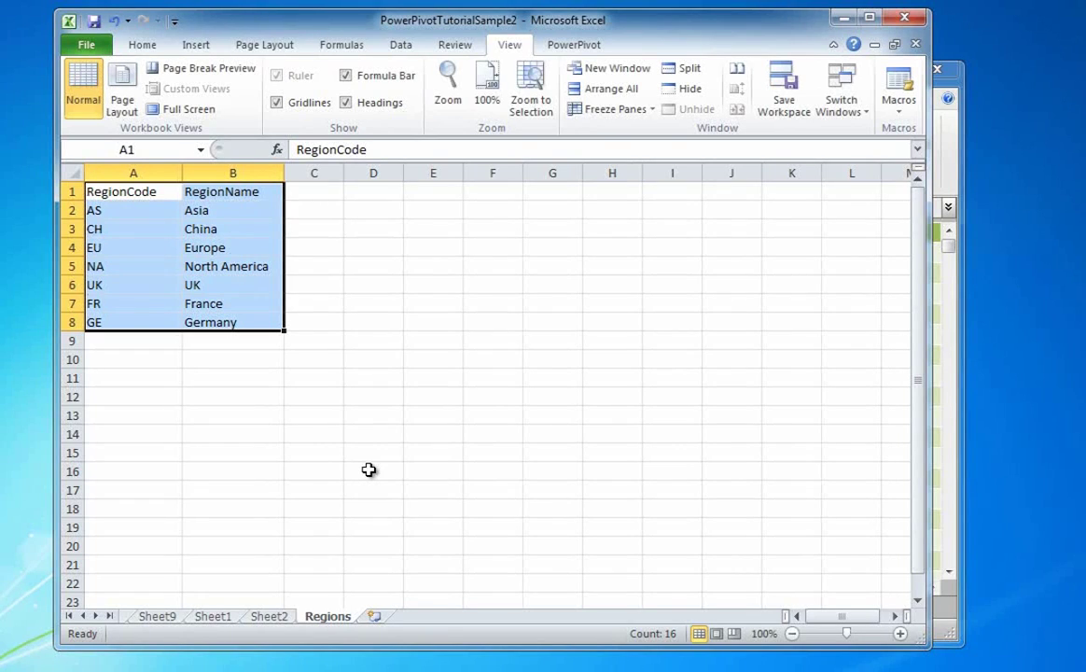
Create a PowerPivot linked table from the range $A$1:$B$8, with the first row as headers
left_click(574, 49)
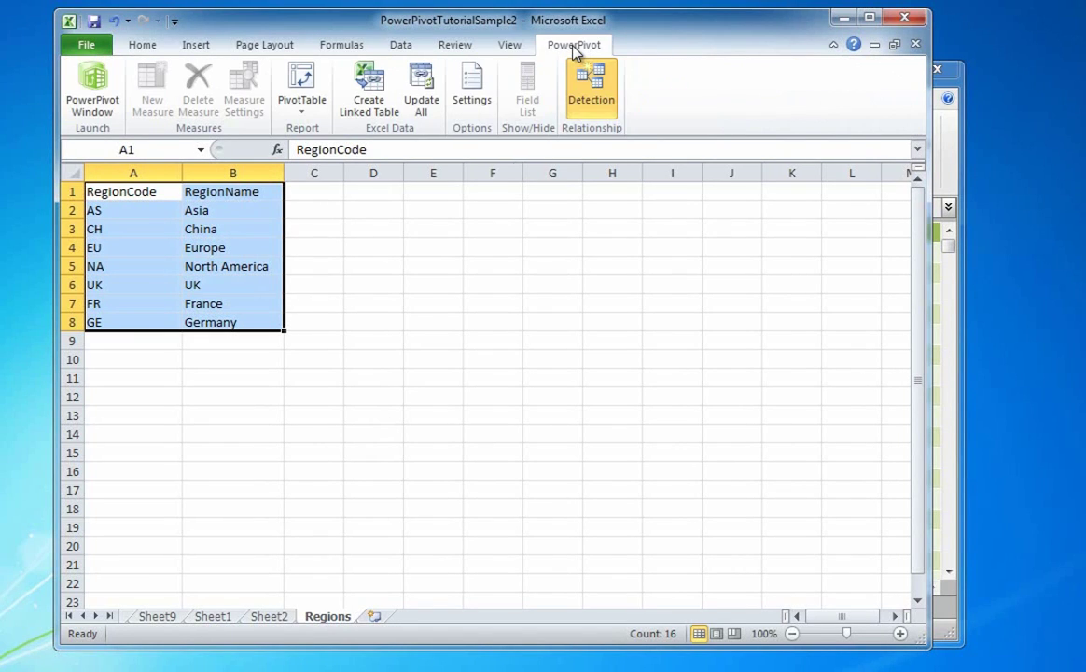
left_click(370, 86)
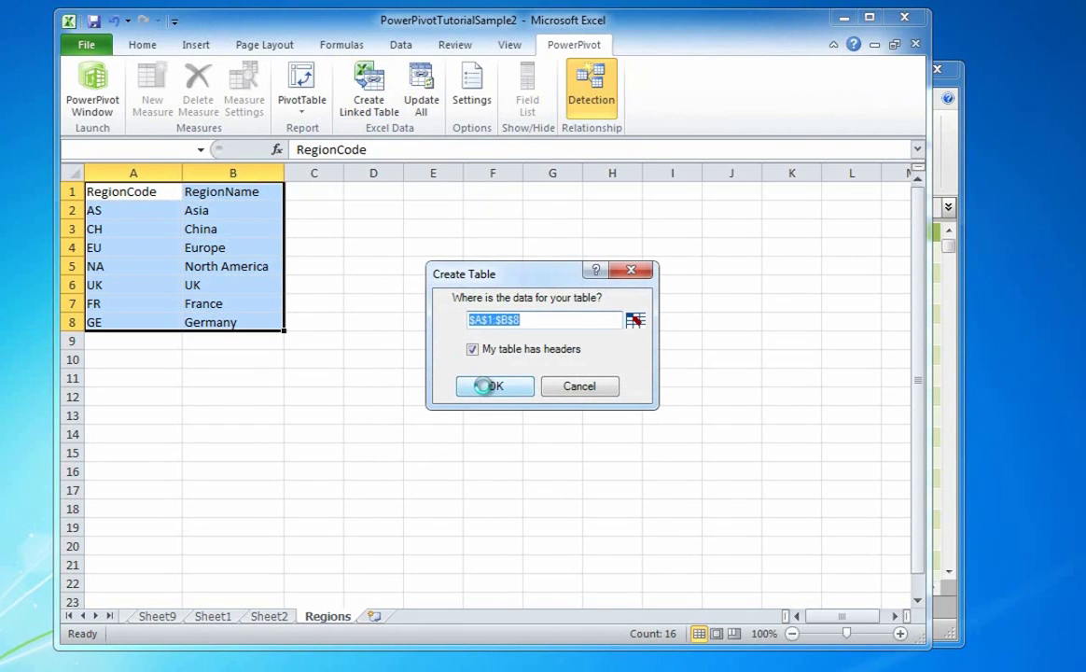
left_click(486, 386)
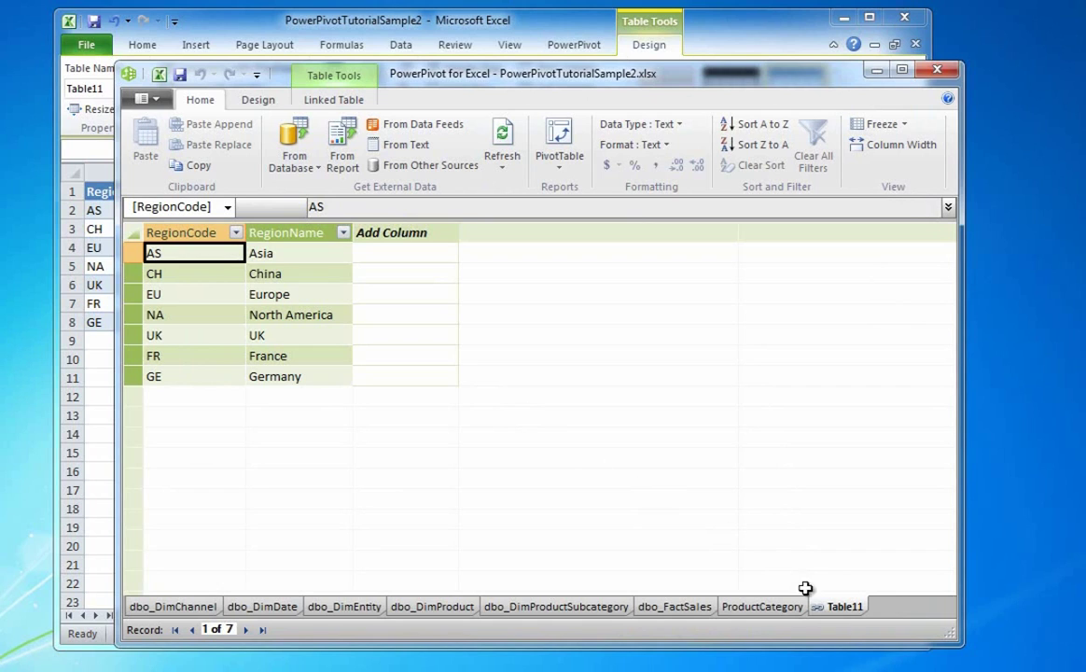
Rename the new linked table Table11 in the PowerPivot window as Regions
right_click(845, 609)
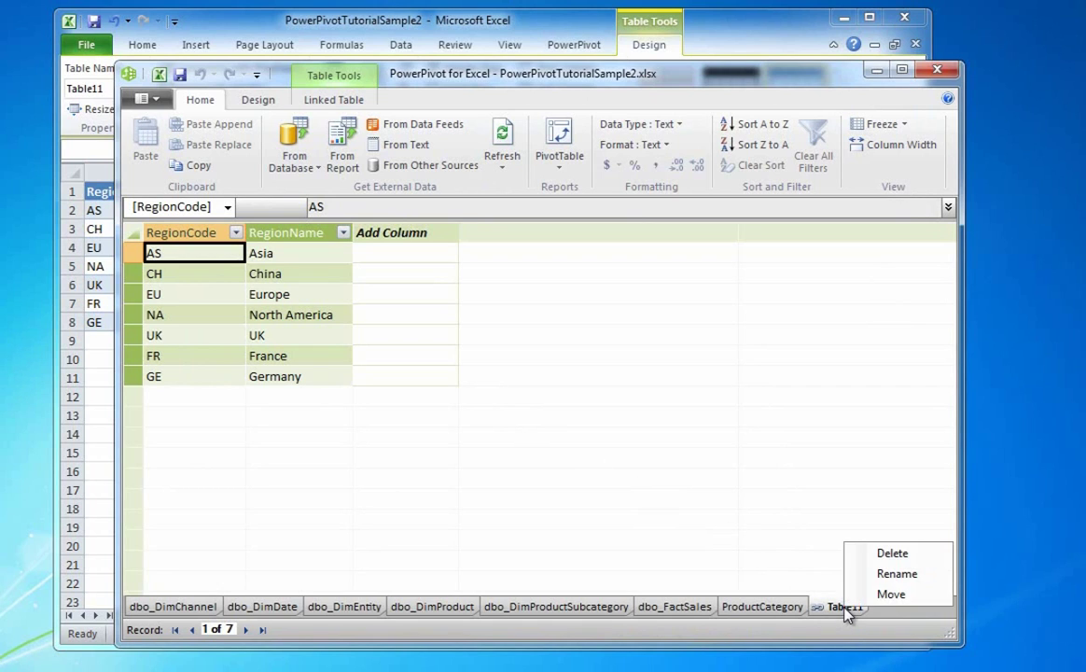
left_click(887, 574)
type("Regions")
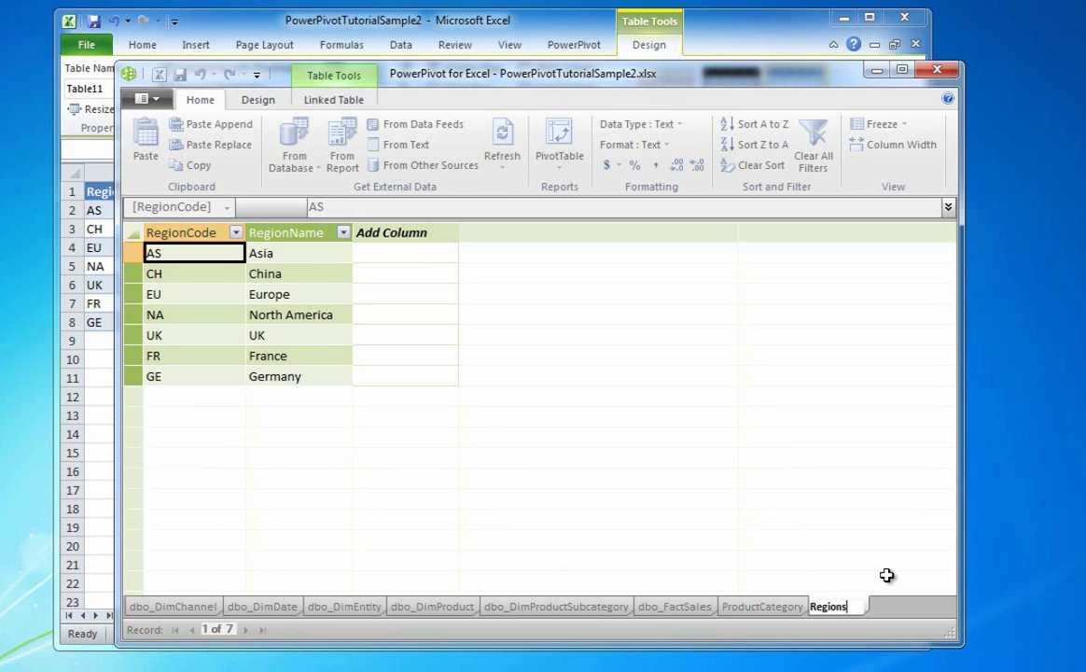
key("Return")
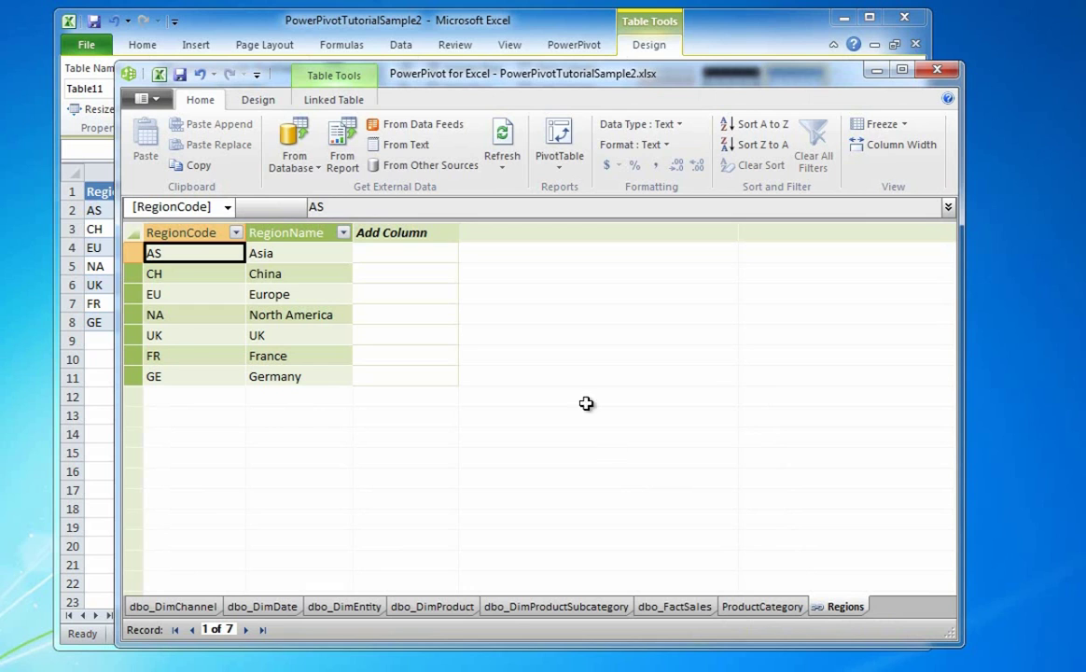
Go to the linked table's source in Excel and change the RegionName for code UK, cell B6, to Great Britain
left_click(334, 100)
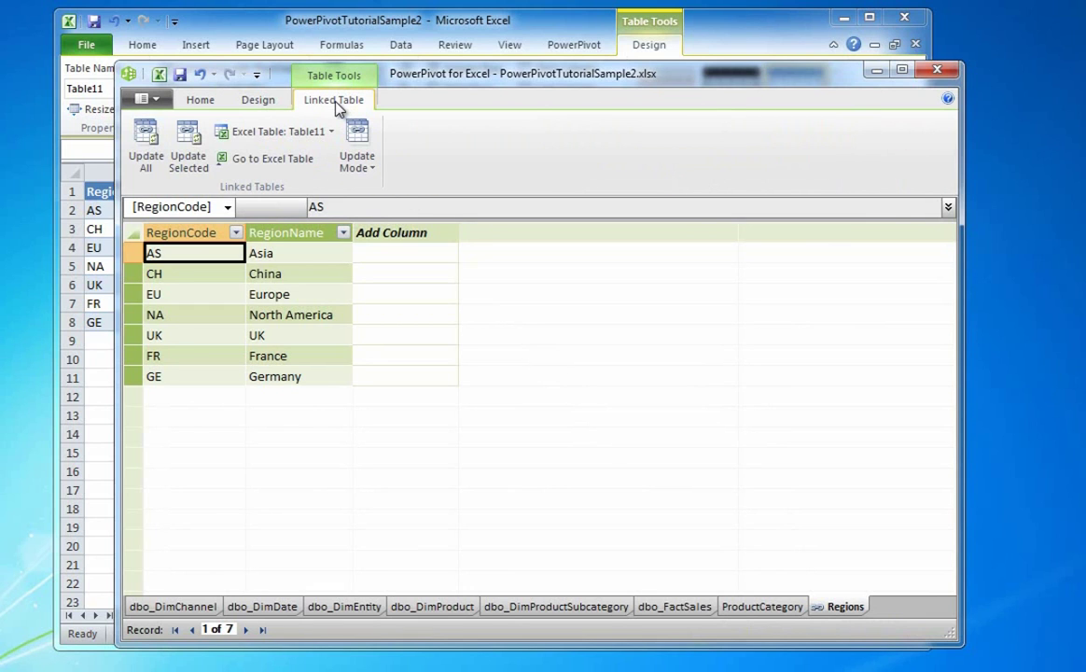
left_click(269, 160)
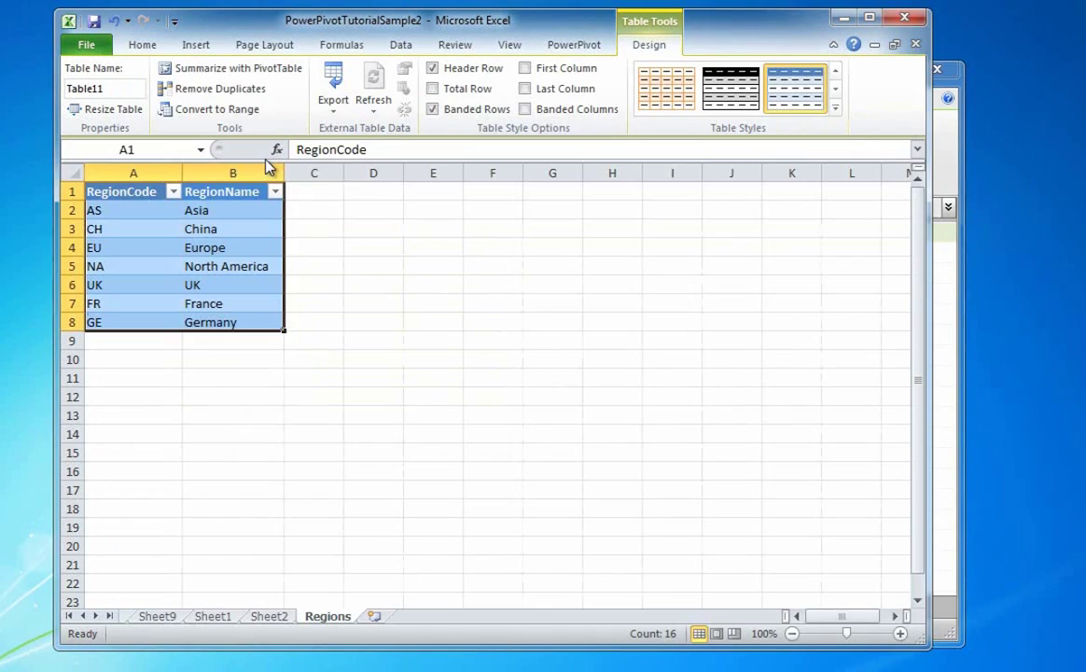
double_click(211, 284)
left_click_drag(211, 284, 183, 285)
type("Great B")
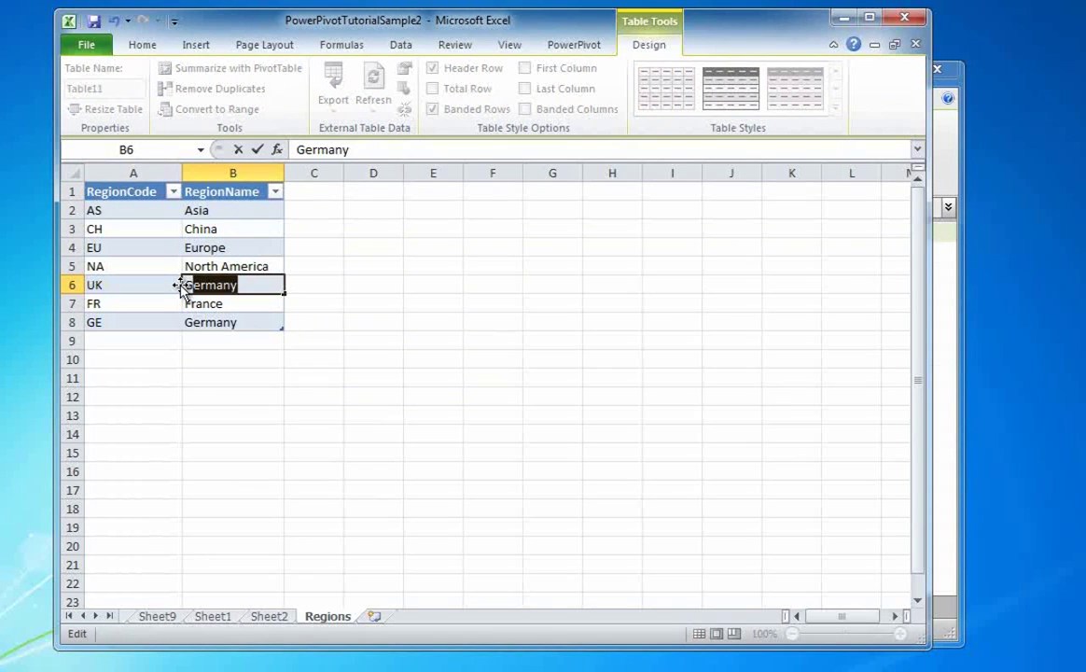
type("ritain")
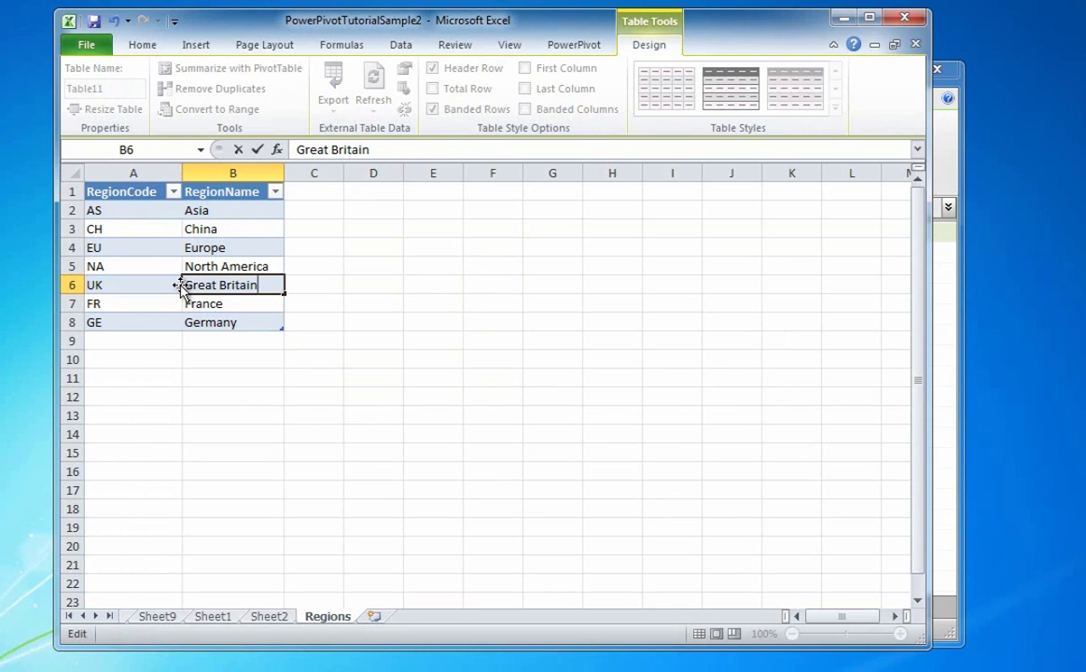
left_click(215, 380)
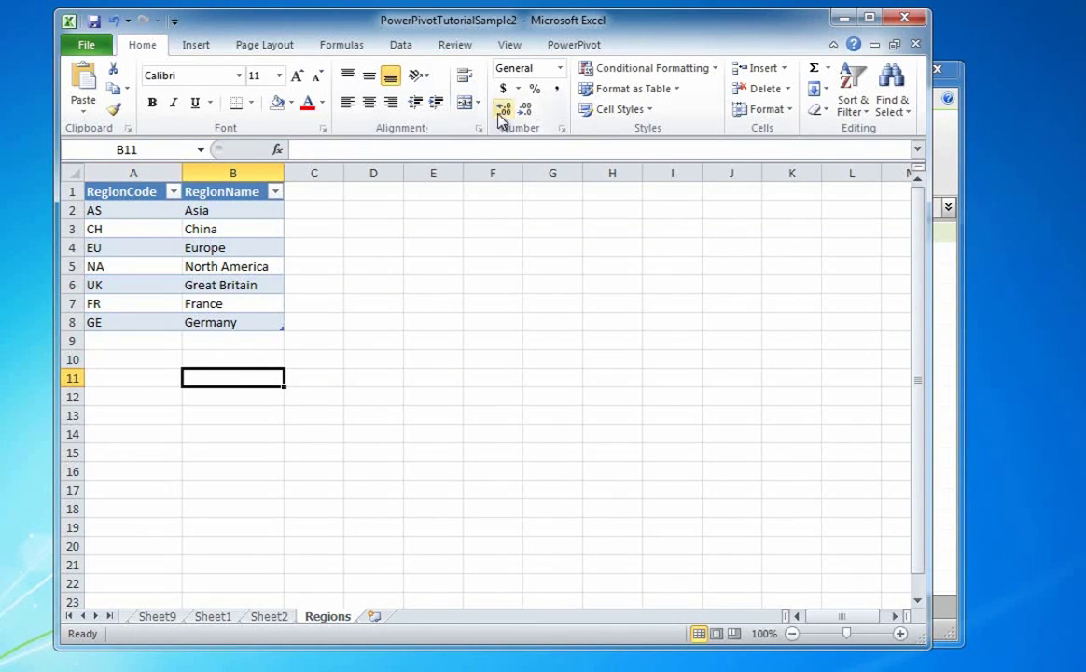
Return to the PowerPivot window and check the RegionName of the UK row in the Regions table
left_click(567, 45)
left_click(93, 98)
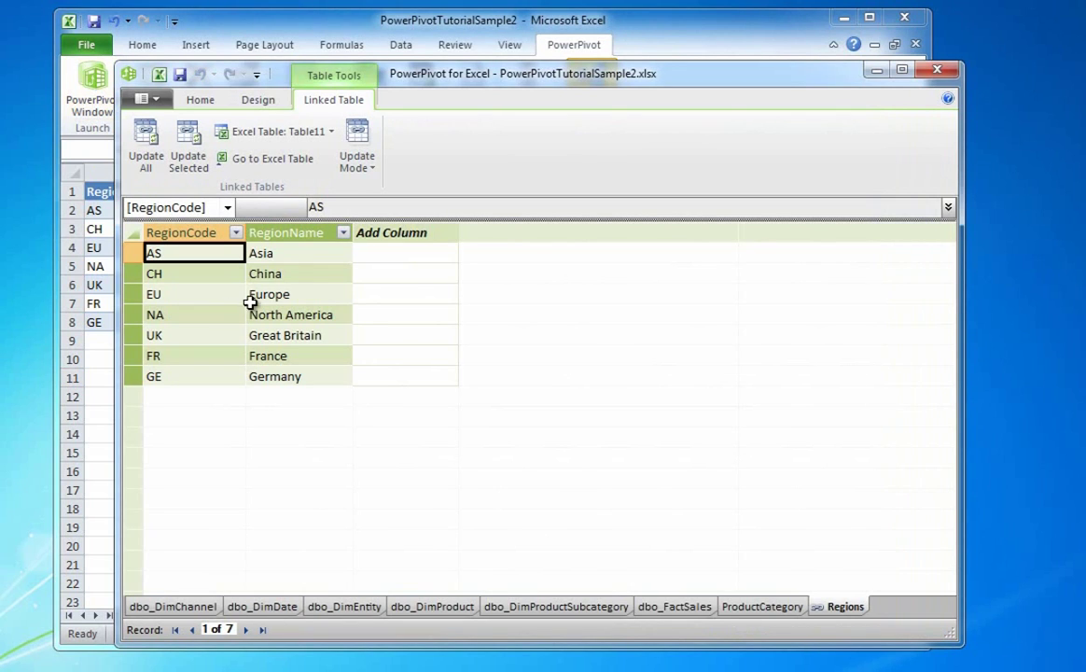
left_click(284, 337)
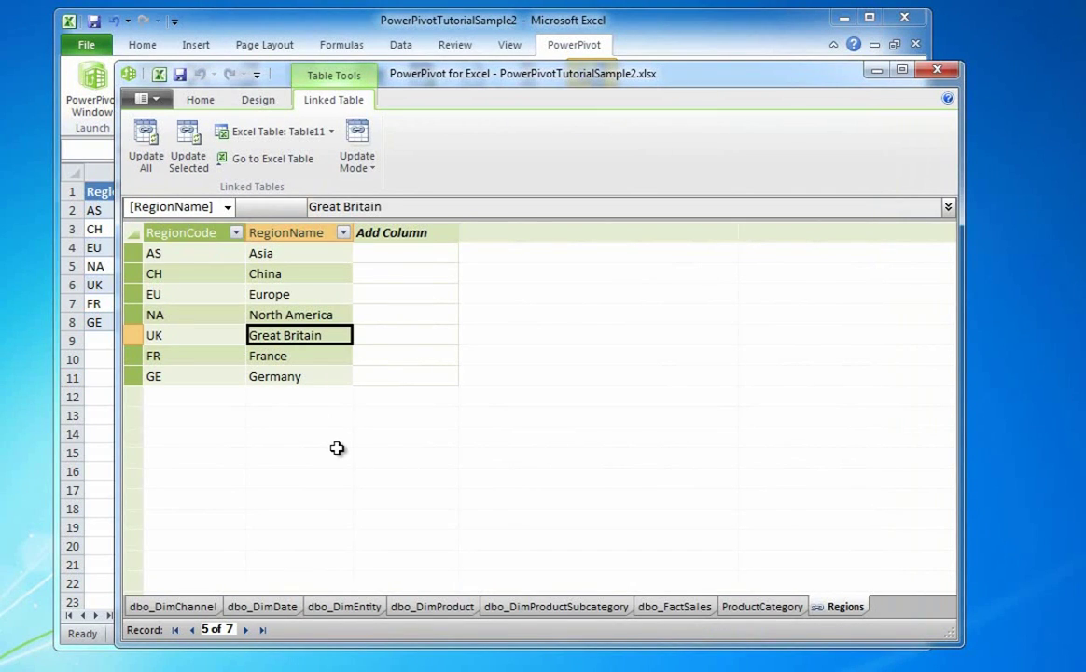